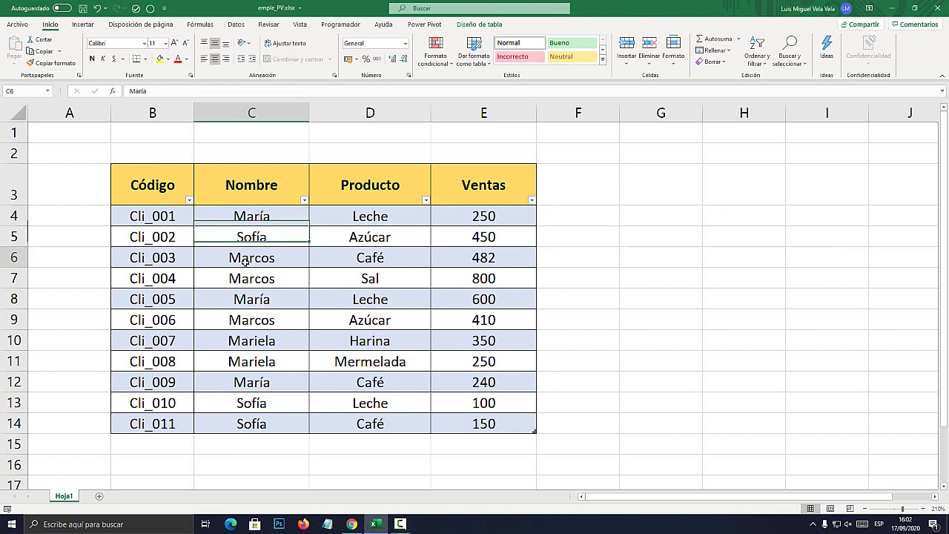
Point out the Nombre, Ventas and Producto columns of the sales table.
mouse_move(133, 194)
mouse_down()
mouse_move(258, 216)
mouse_move(483, 424)
mouse_up()
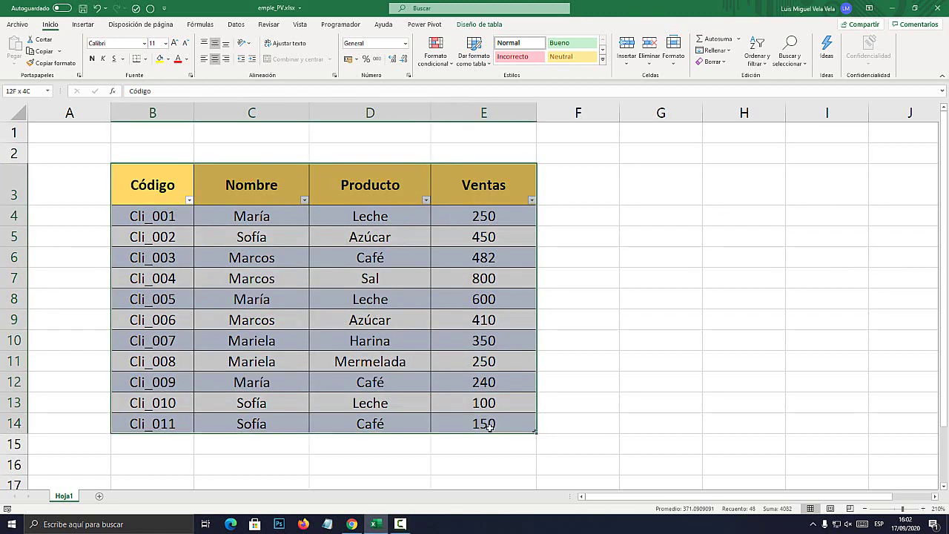
click(237, 282)
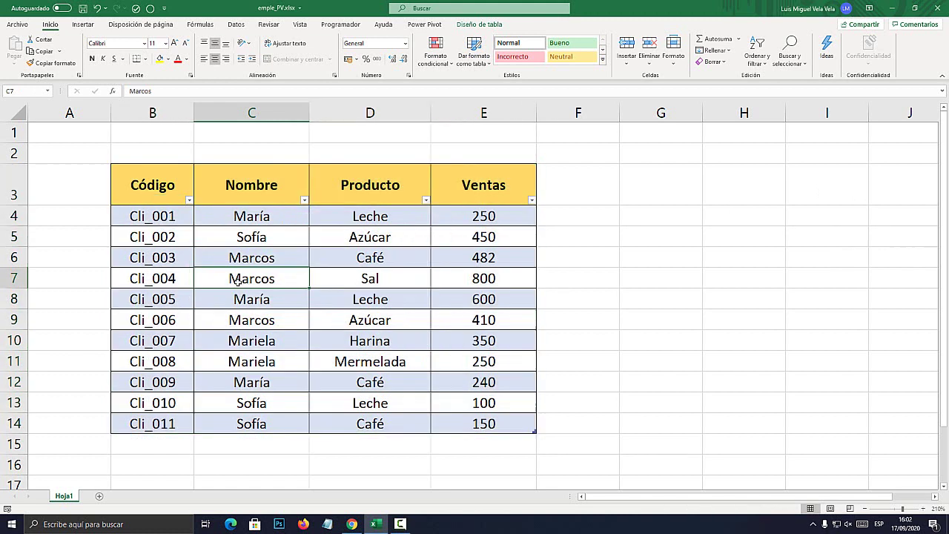
click(257, 112)
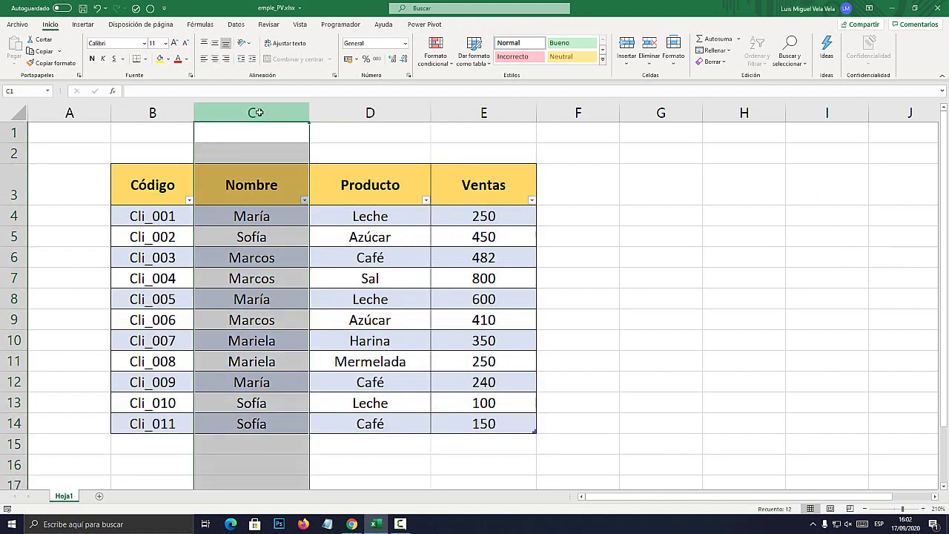
click(261, 209)
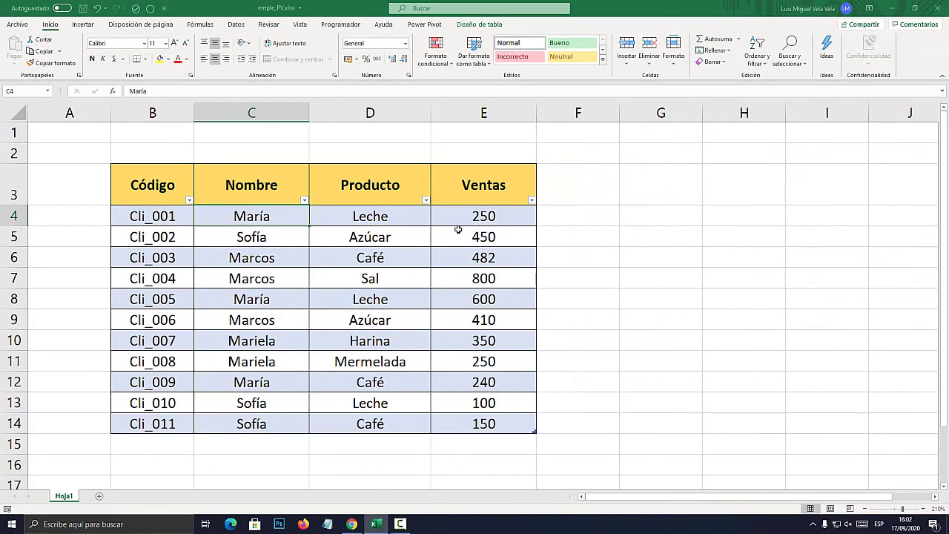
click(475, 216)
key(Down)
key(Down)
key(Down)
key(Down)
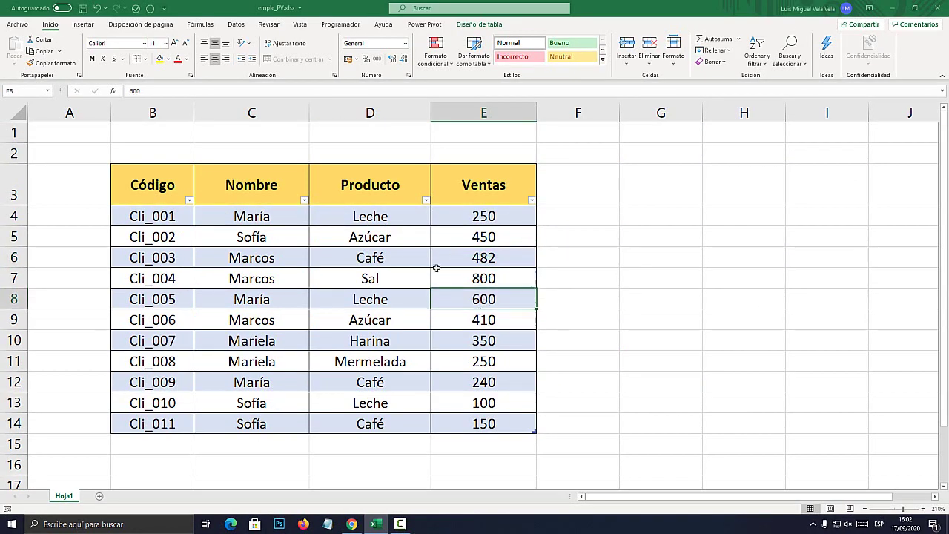
click(364, 111)
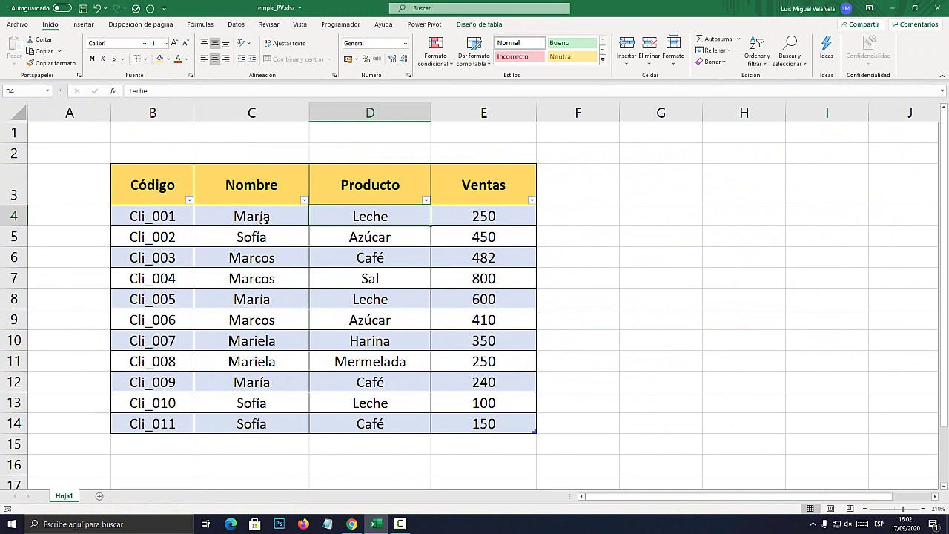
Step through the names and products Leche, Azúcar, Café, then select the table B3:E14.
click(259, 163)
click(261, 298)
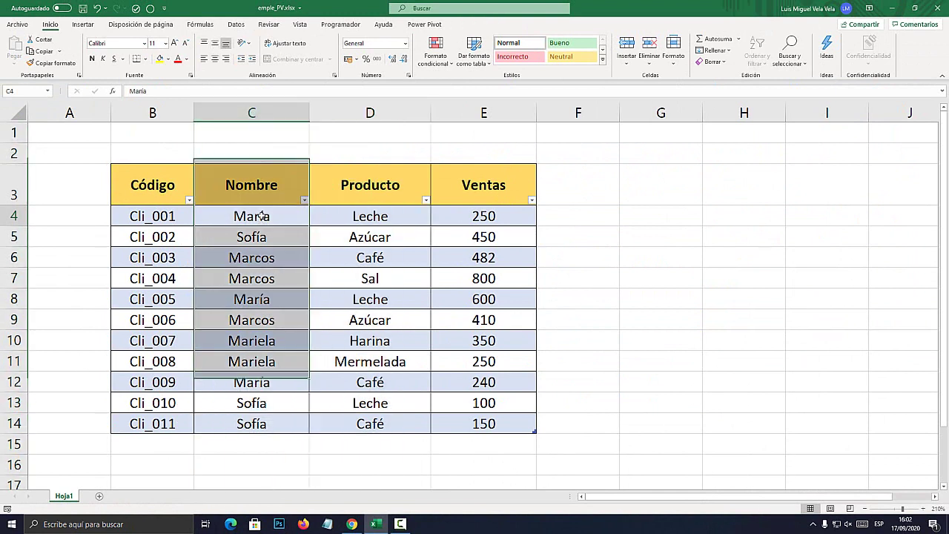
key(Escape)
key(Down)
key(Down)
key(Down)
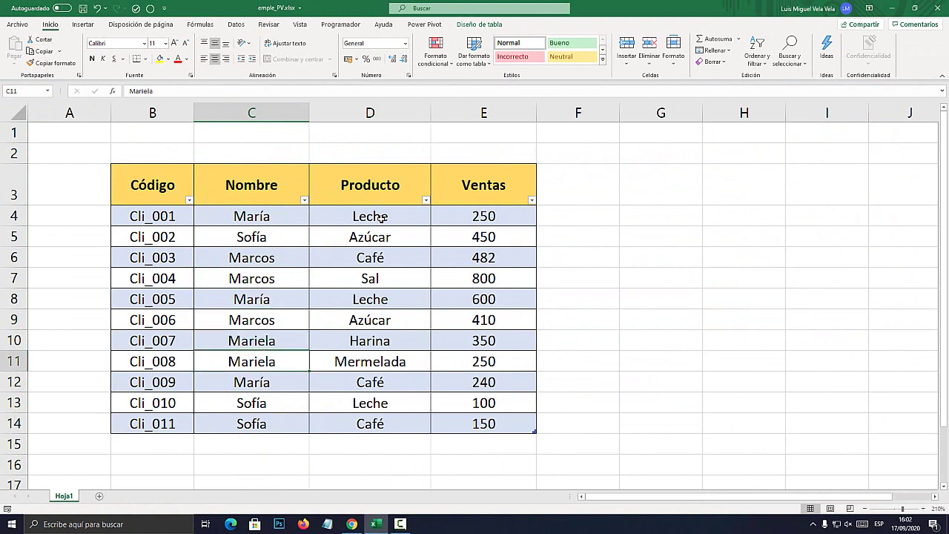
click(383, 216)
click(393, 235)
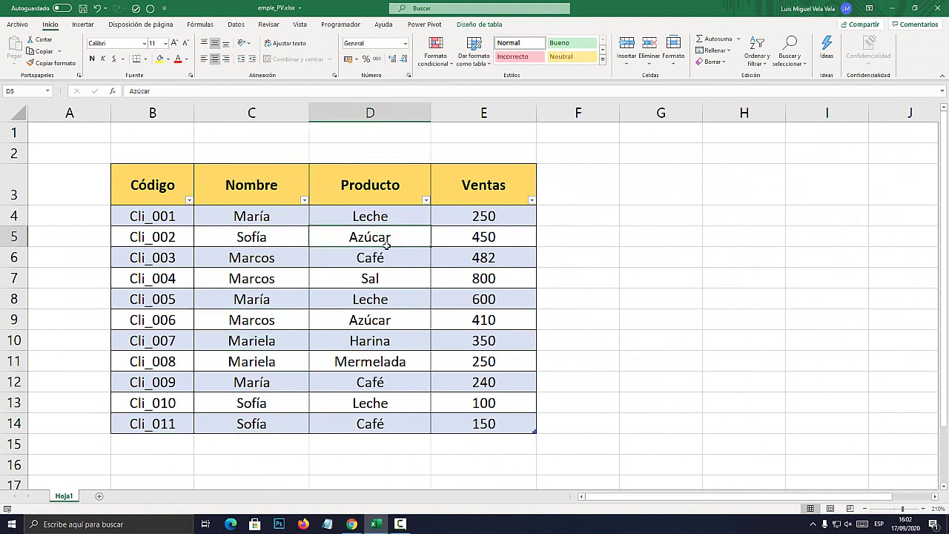
click(383, 255)
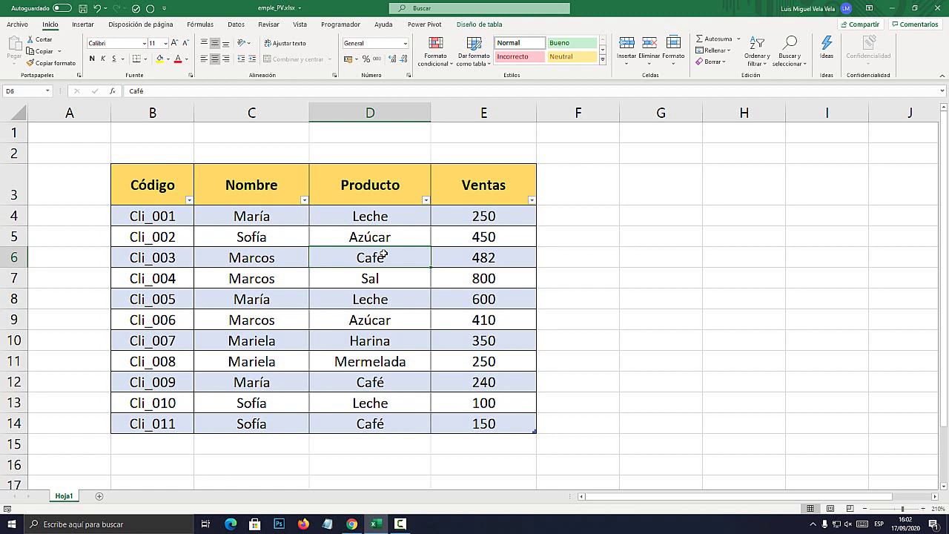
drag(176, 182, 486, 417)
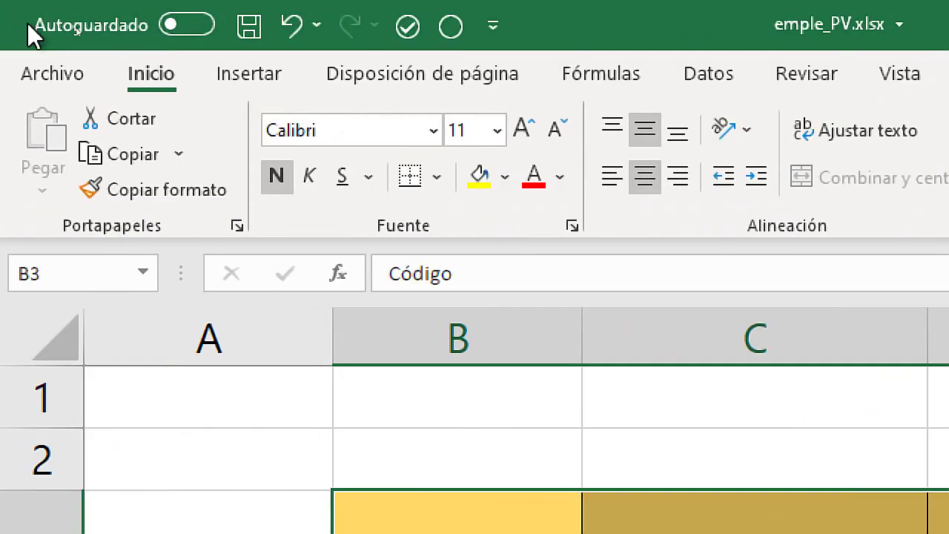
Insert a pivot table from Tabla1 onto a new worksheet.
click(83, 22)
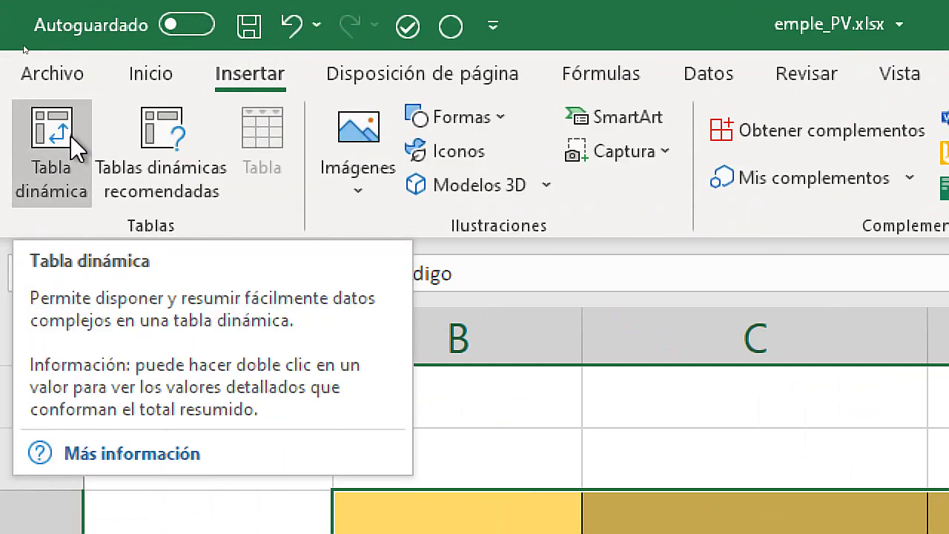
click(72, 138)
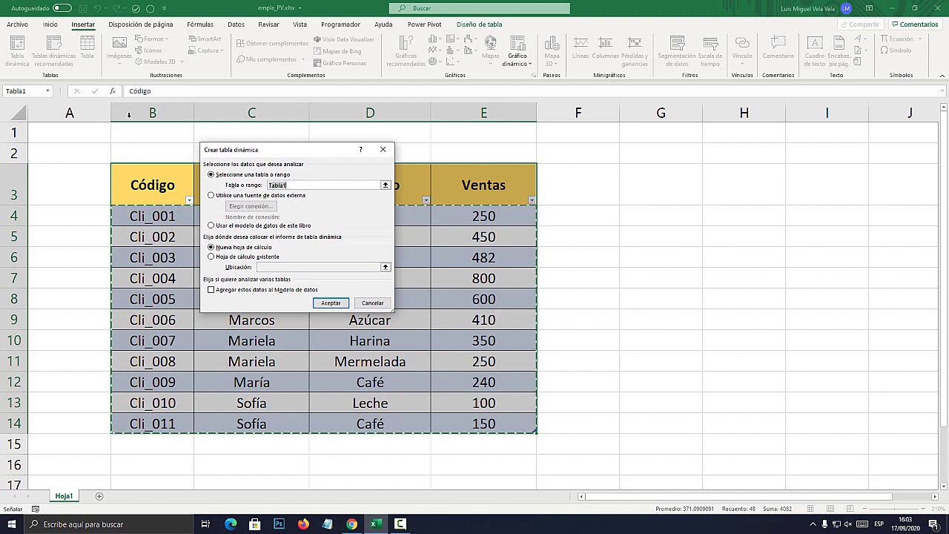
mouse_move(313, 154)
mouse_down()
mouse_move(356, 139)
mouse_move(412, 167)
mouse_up()
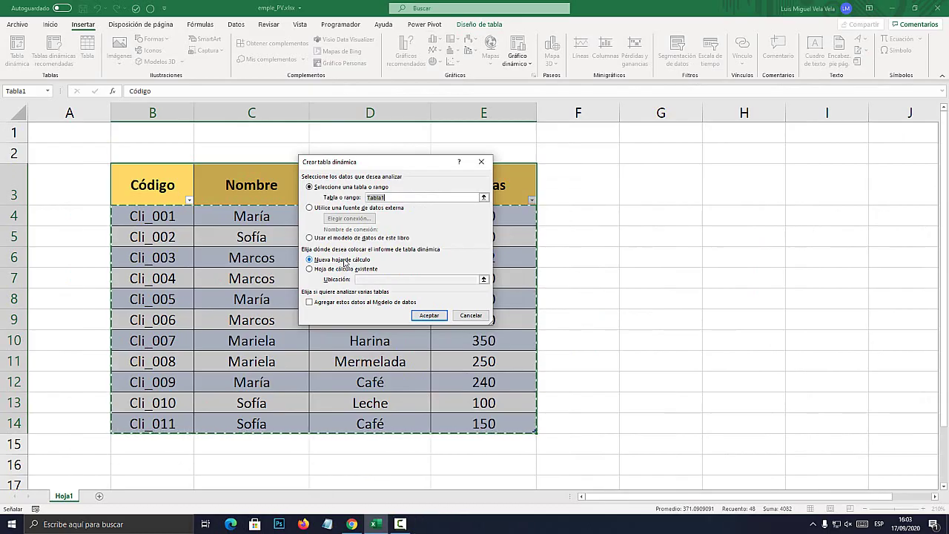
click(430, 316)
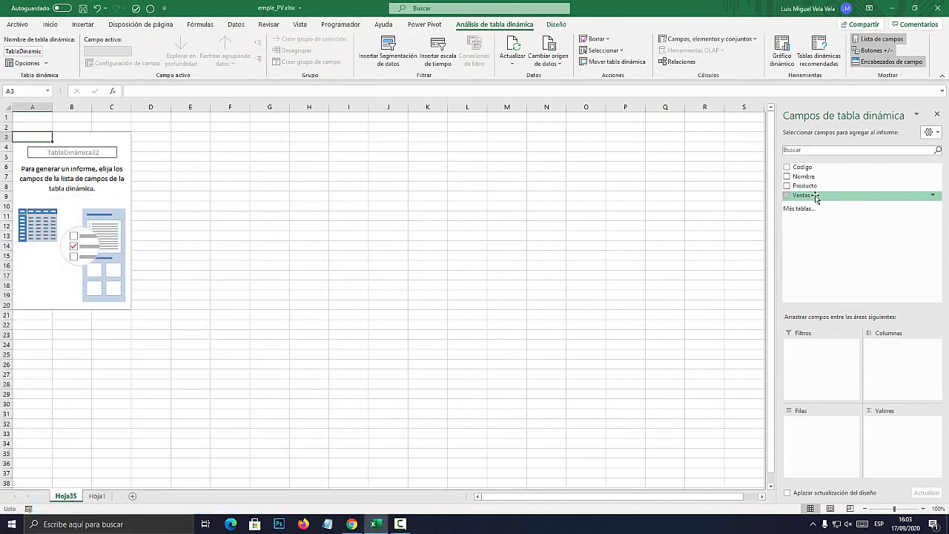
Sum Ventas by Nombre in the pivot, then check one salesperson's total of 1692.
drag(815, 197, 903, 455)
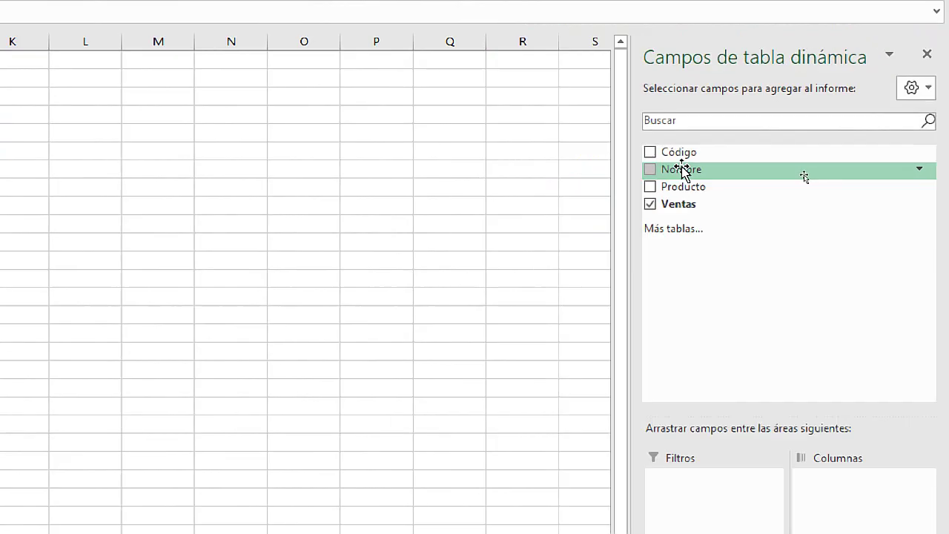
drag(804, 176, 815, 424)
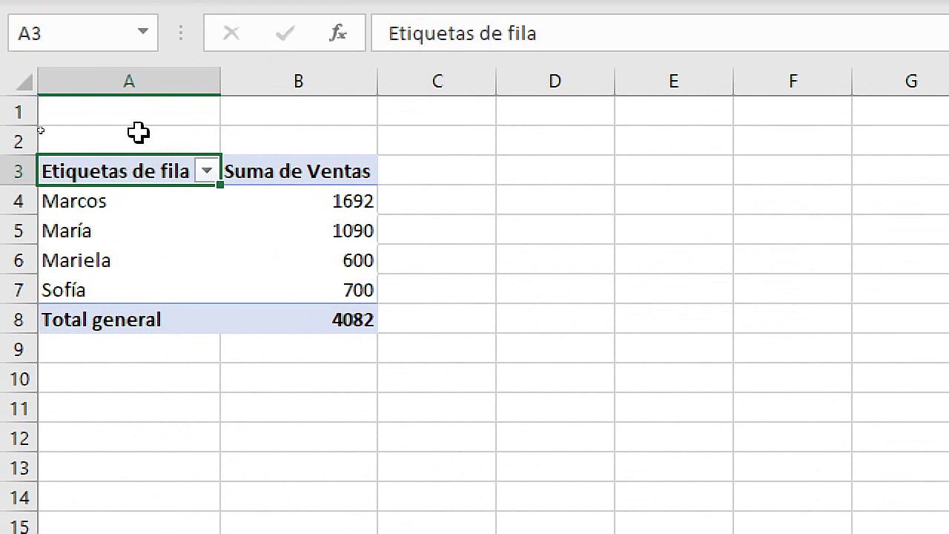
key(Down)
key(Down)
key(Down)
key(Down)
key(shift+Up)
key(shift+Up)
key(shift+Up)
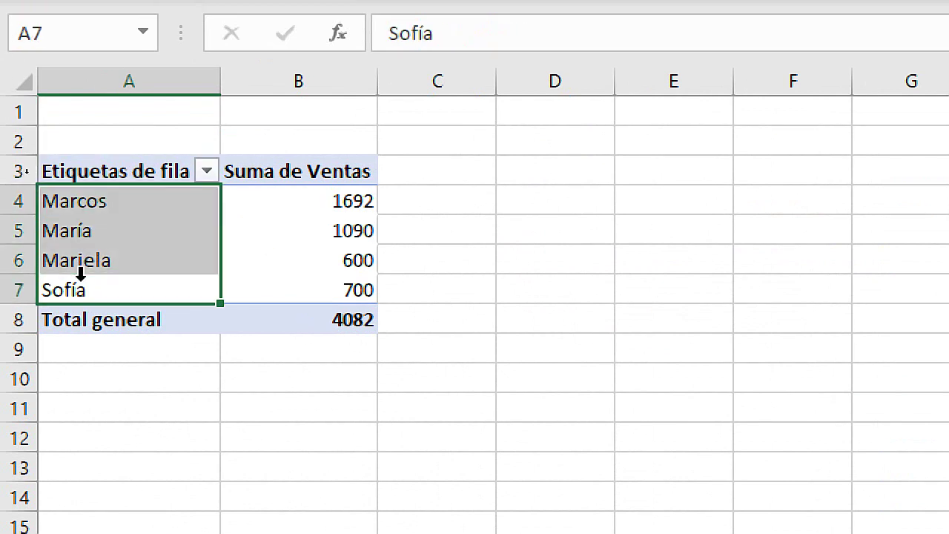
click(85, 206)
click(303, 191)
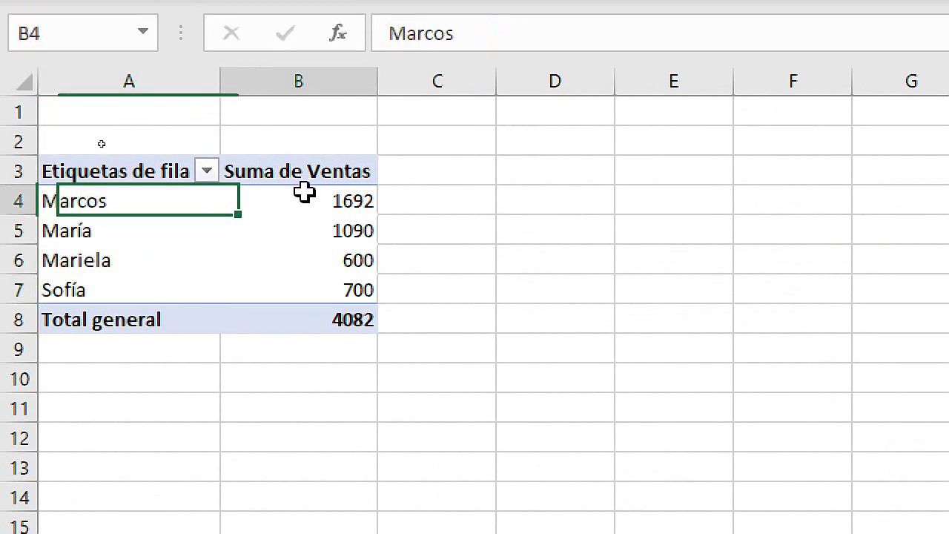
click(61, 206)
click(256, 197)
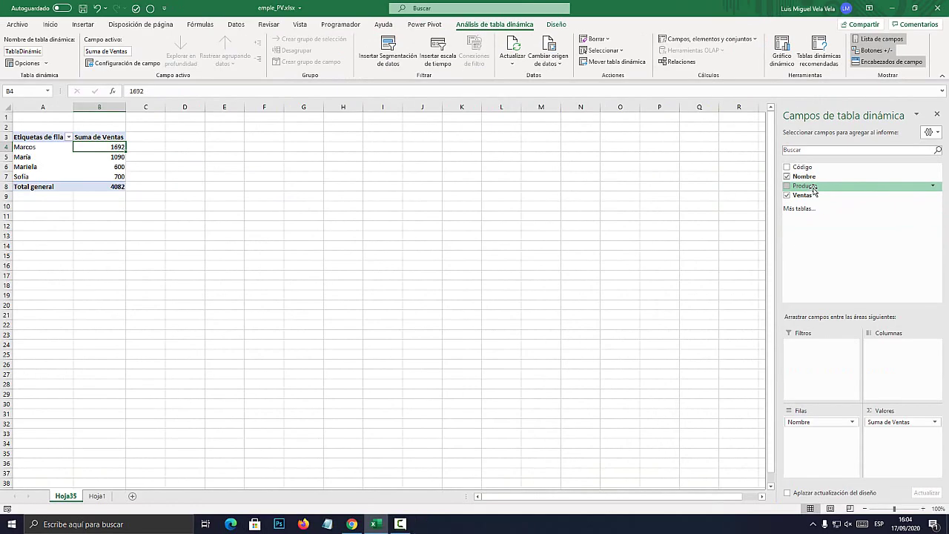
Add Producto as a report filter and preview its product list, leaving it at (Todas).
mouse_move(805, 185)
mouse_down()
mouse_move(820, 330)
mouse_move(840, 359)
mouse_up()
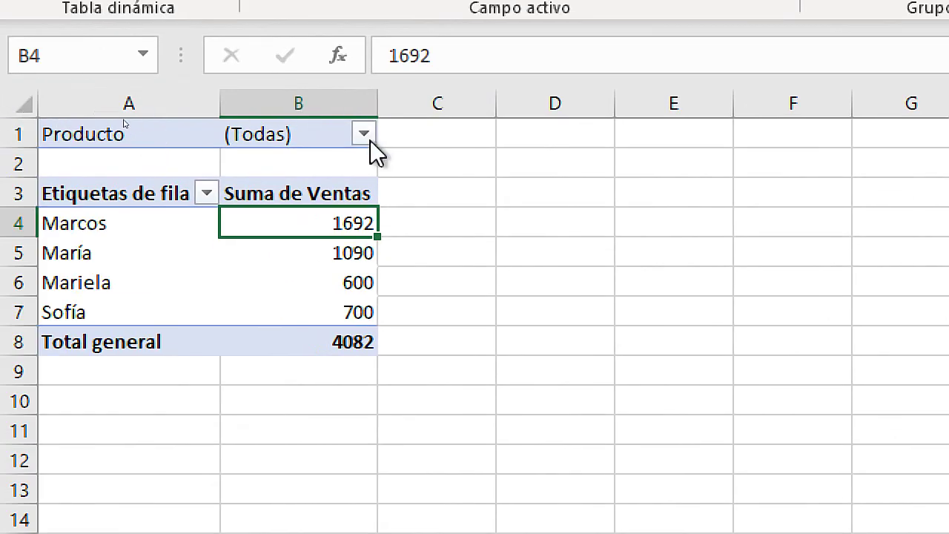
click(363, 134)
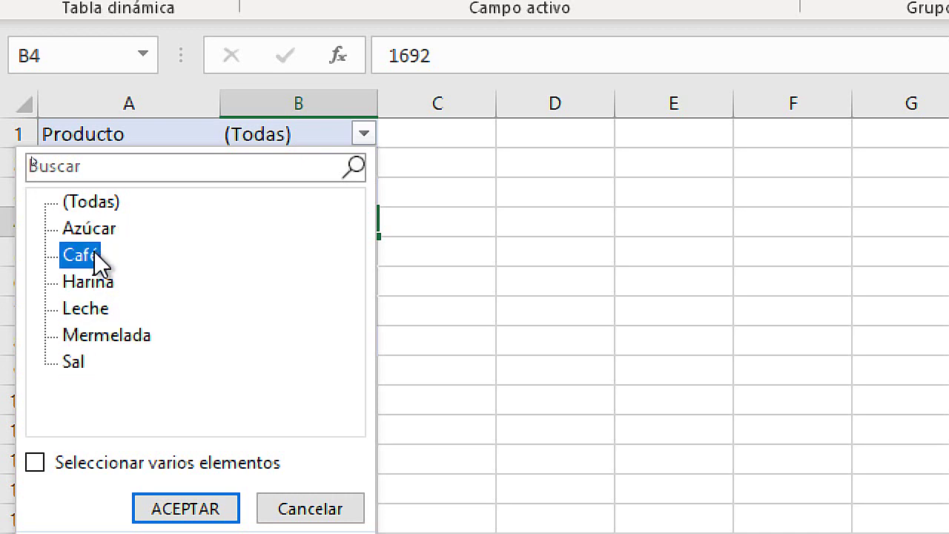
key(Escape)
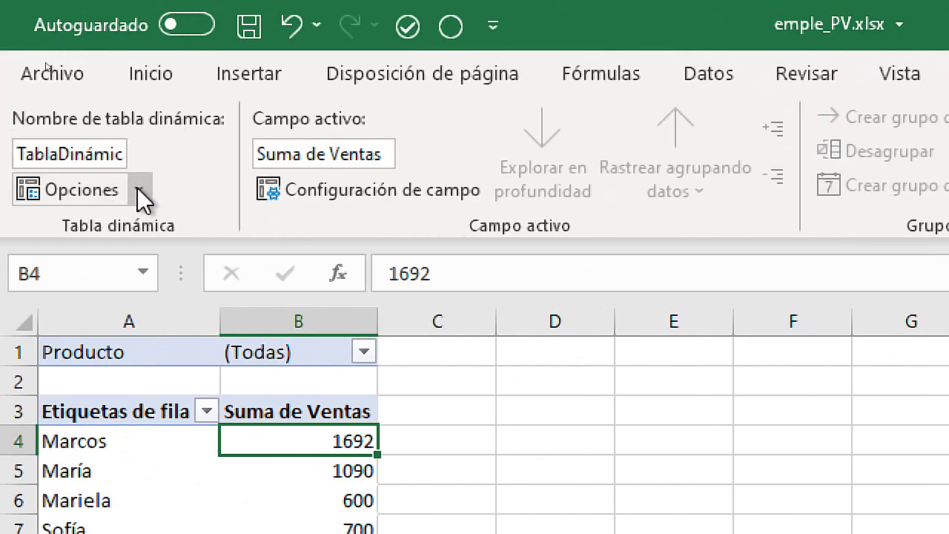
Show report filter pages by Producto, creating sheets Azúcar, Café, Harina, Leche, Mermelada and Sal.
click(138, 190)
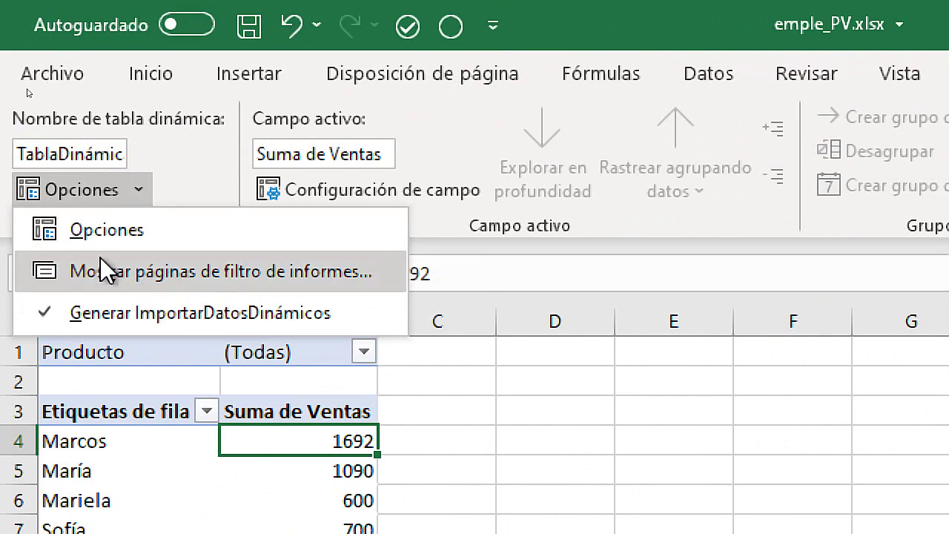
click(113, 194)
click(138, 195)
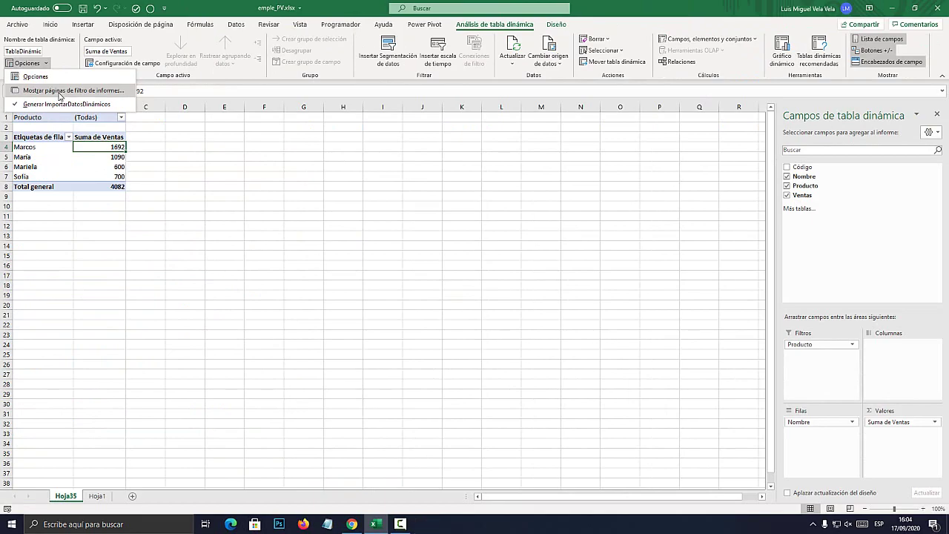
click(60, 92)
drag(376, 199, 332, 146)
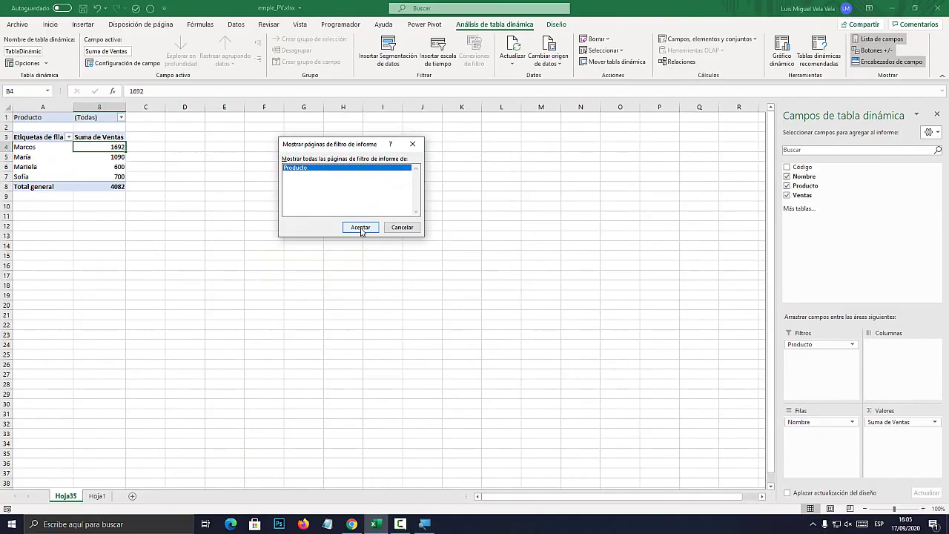
click(361, 227)
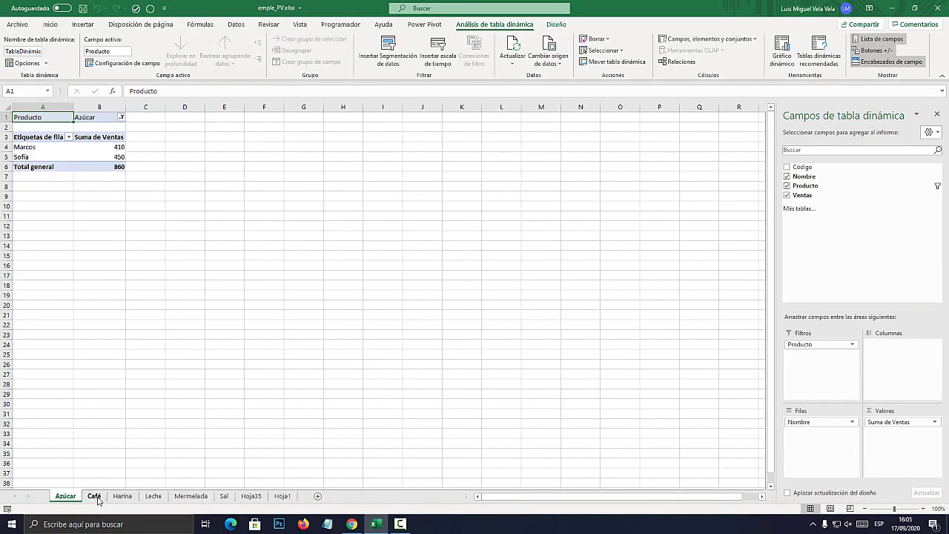
Check the Café, Harina (a total of 350), Leche, Mermelada and Sal product pivots.
click(96, 496)
click(122, 496)
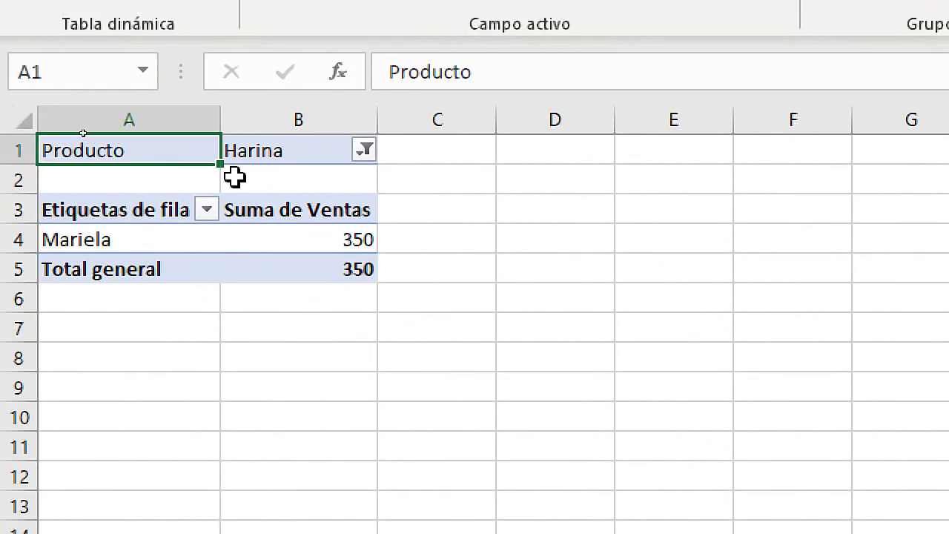
click(313, 228)
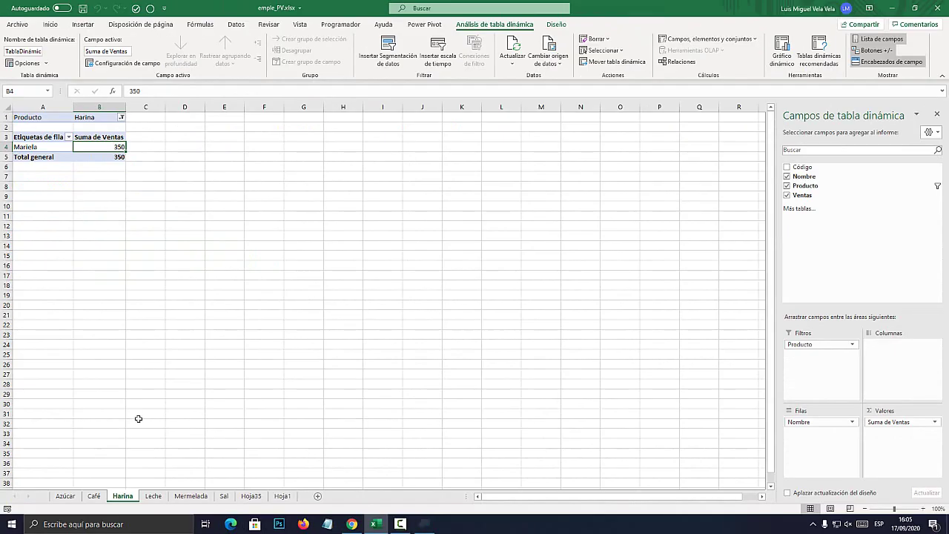
click(157, 498)
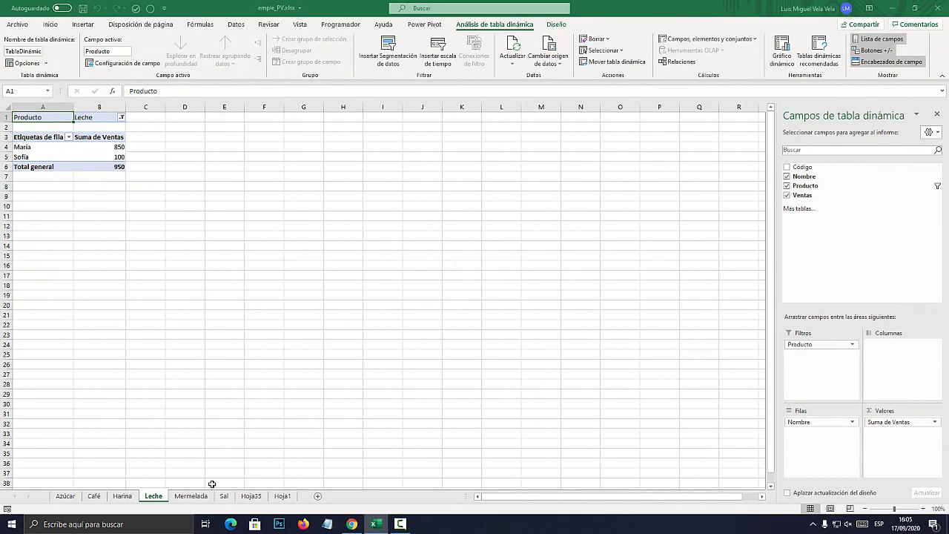
click(191, 496)
click(224, 496)
click(192, 496)
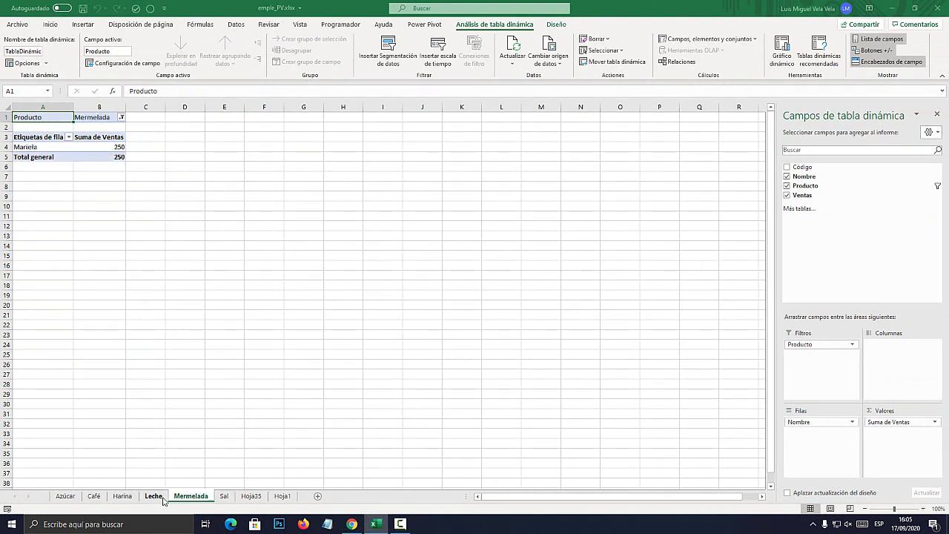
click(154, 496)
click(122, 496)
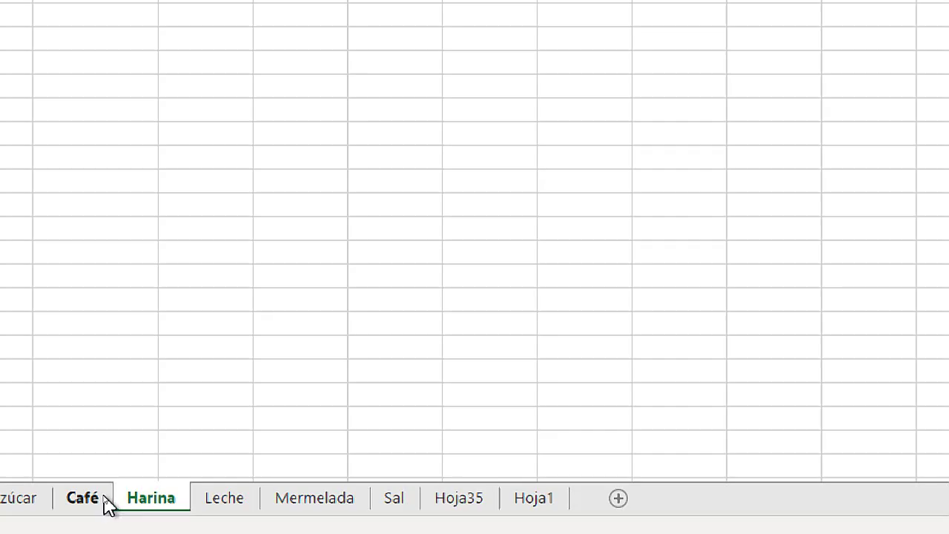
Flip through the sheets Azúcar to Sal and Hoja1, then return to Hoja35.
click(59, 499)
click(209, 497)
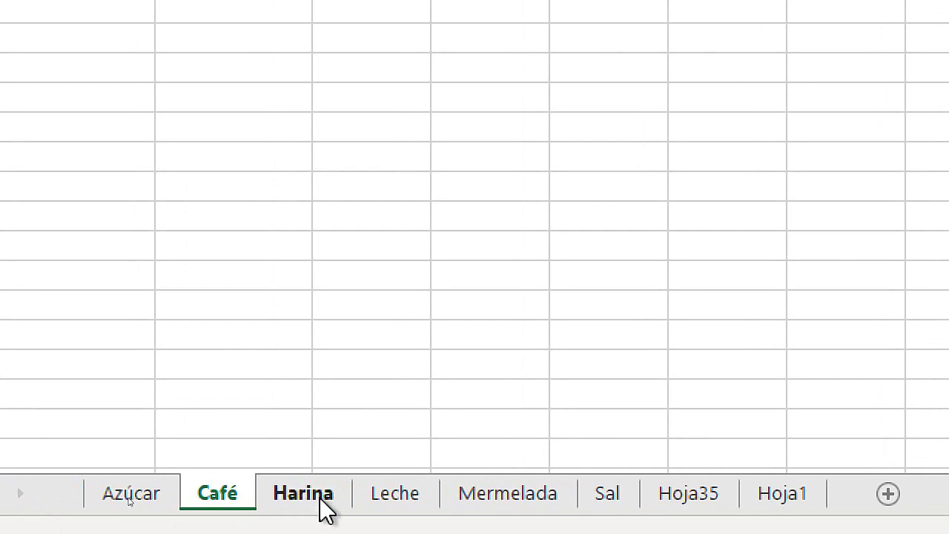
click(322, 497)
click(408, 497)
click(508, 497)
click(602, 494)
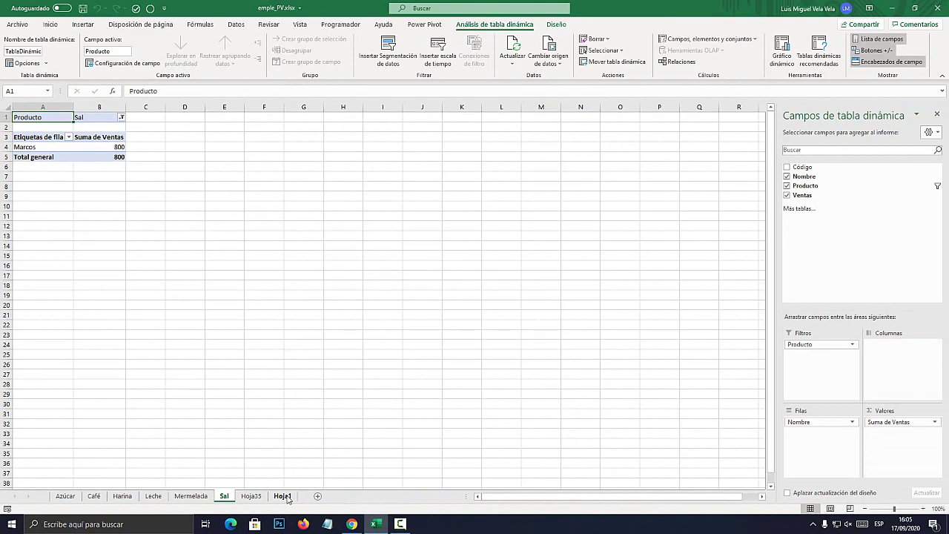
click(282, 496)
key(ctrl+Page_Up)
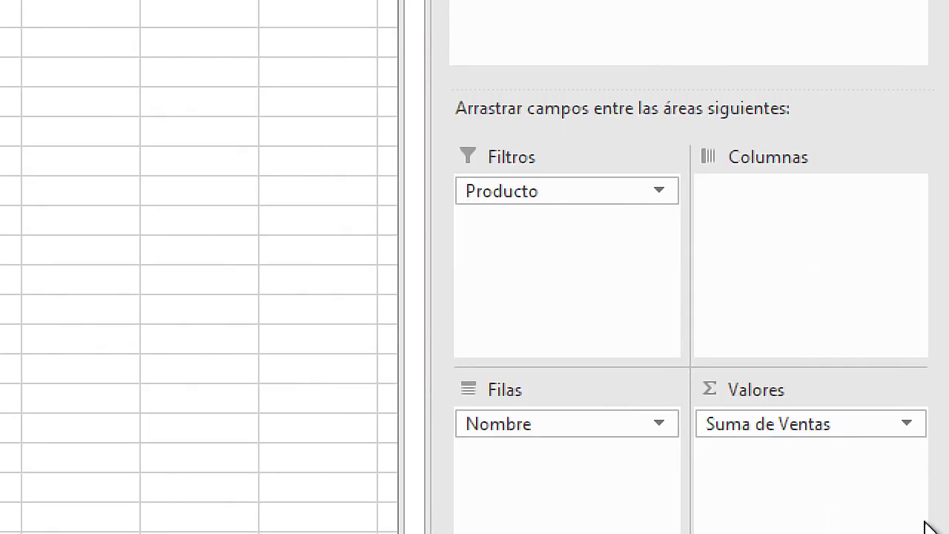
Move Nombre to the report filter and Producto to the pivot rows.
drag(487, 416, 486, 178)
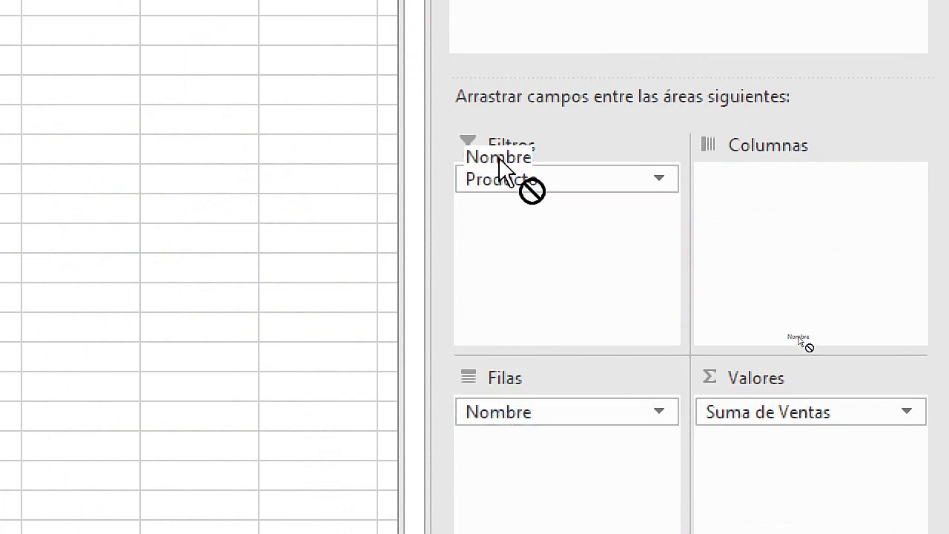
drag(519, 215, 530, 467)
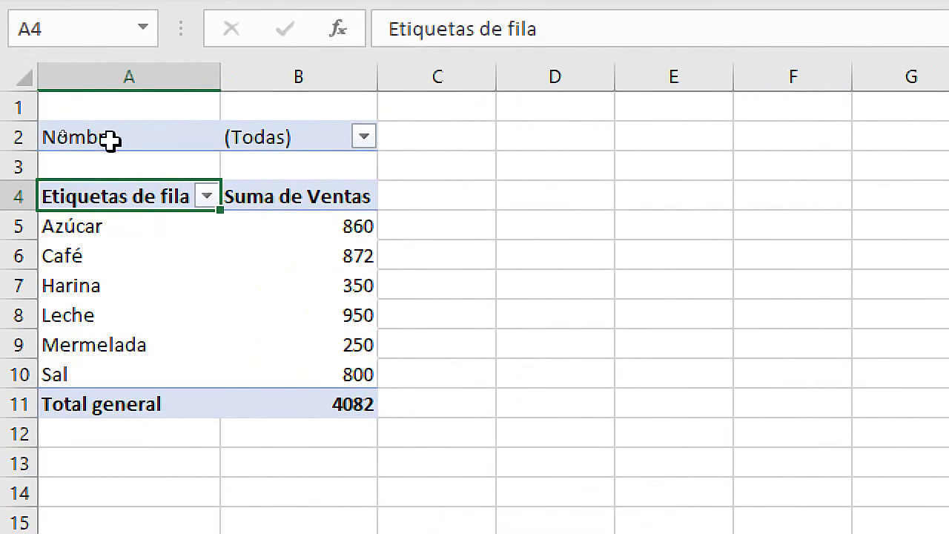
click(122, 129)
click(364, 137)
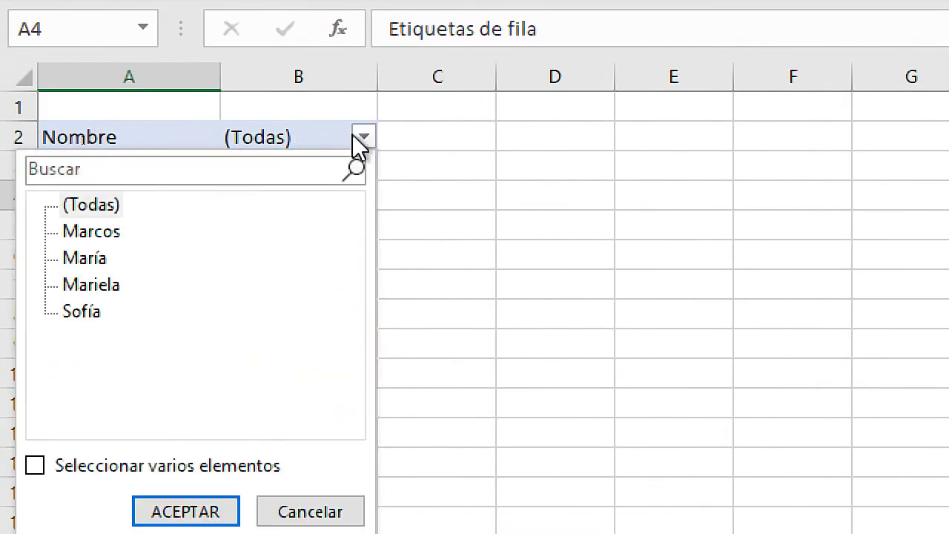
click(99, 260)
click(97, 288)
click(100, 312)
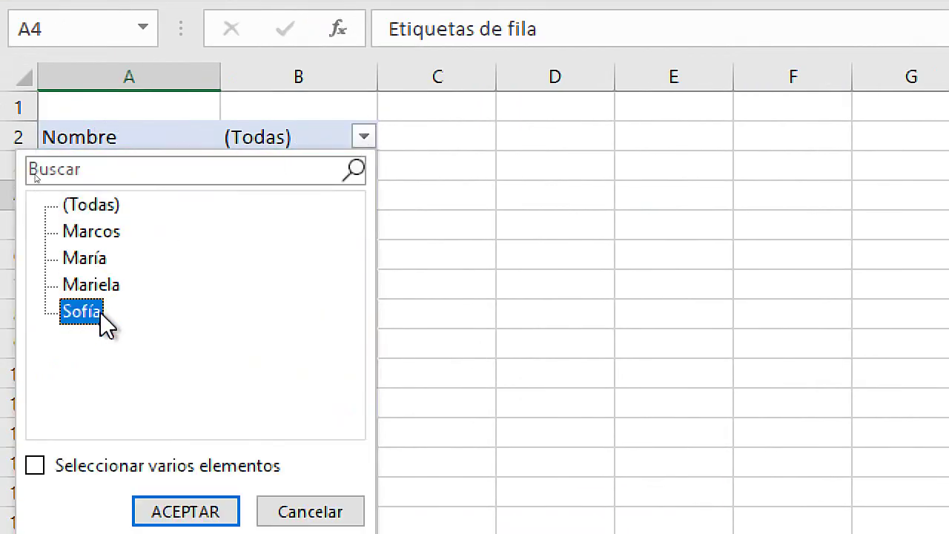
click(85, 260)
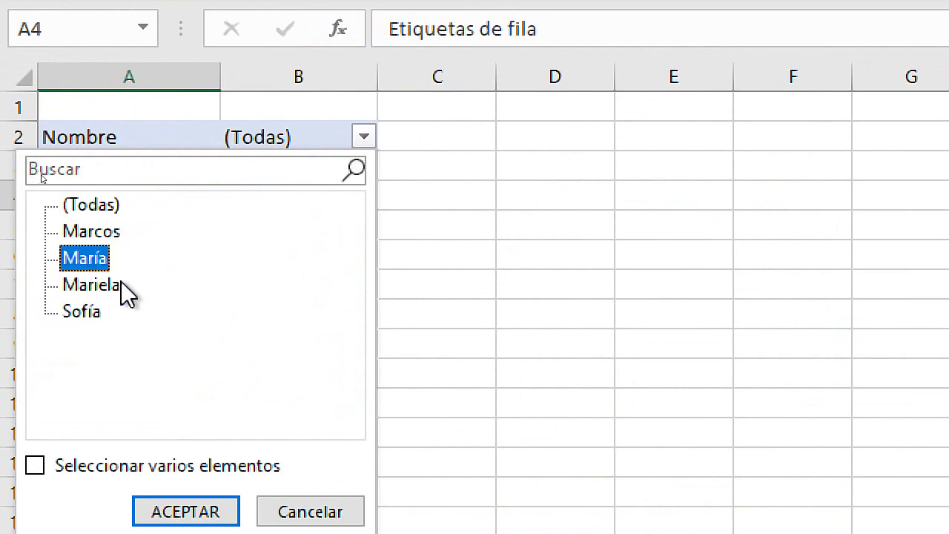
key(Escape)
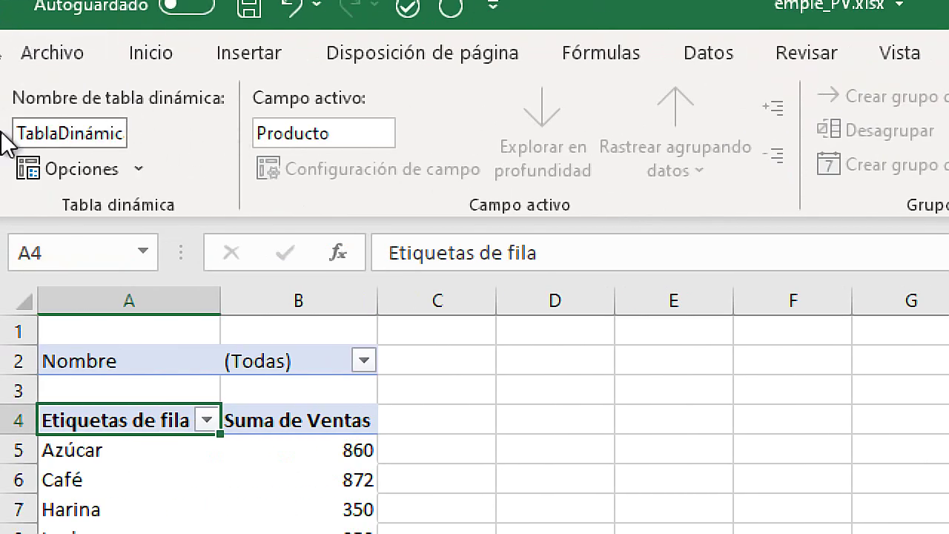
Show report filter pages by Nombre, creating one pivot sheet per salesperson.
click(137, 169)
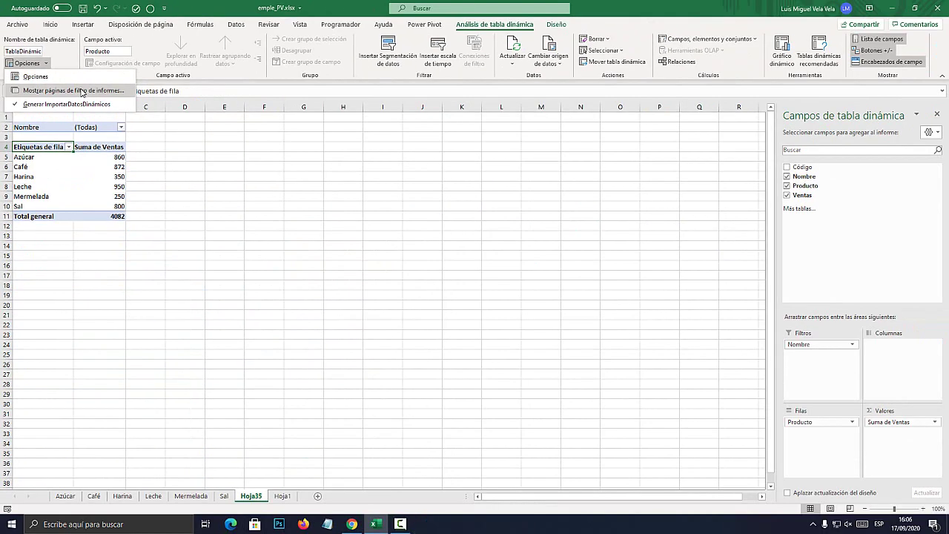
click(82, 92)
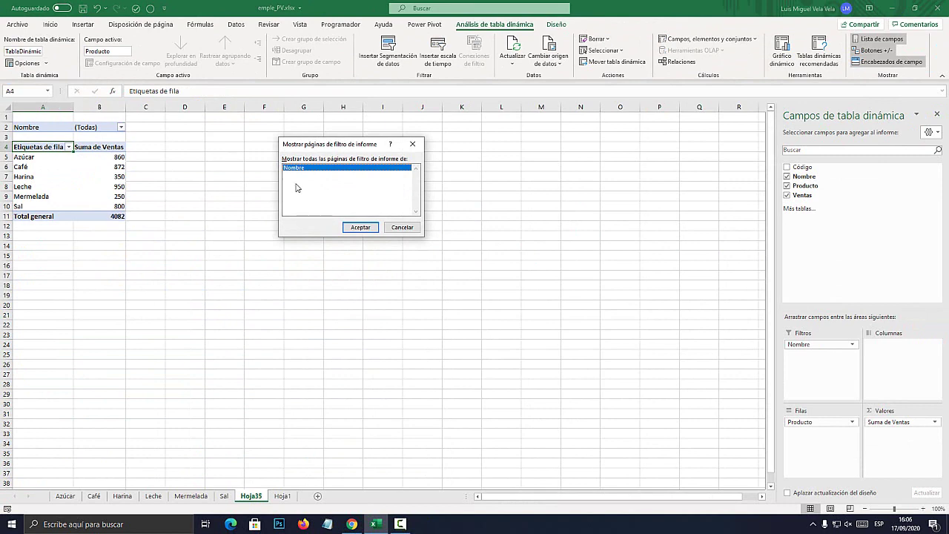
drag(322, 148, 361, 173)
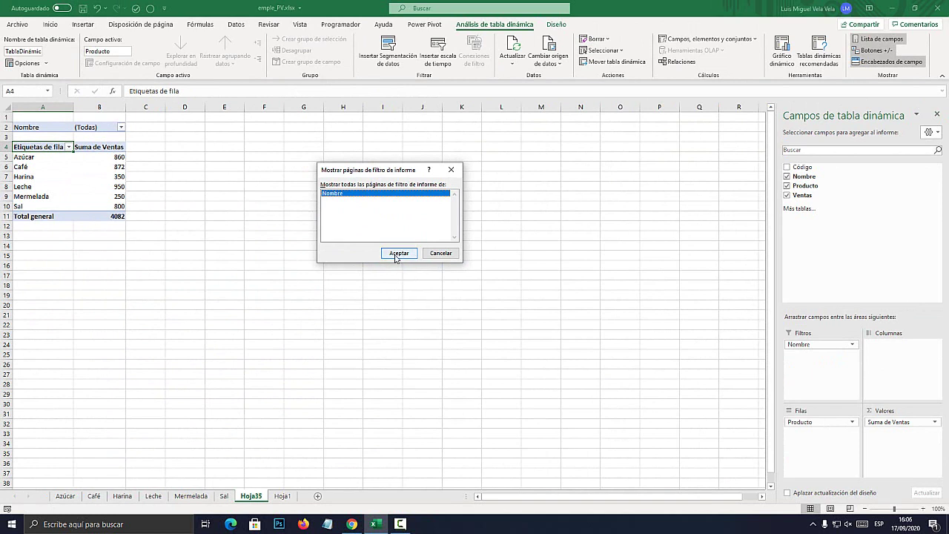
click(397, 253)
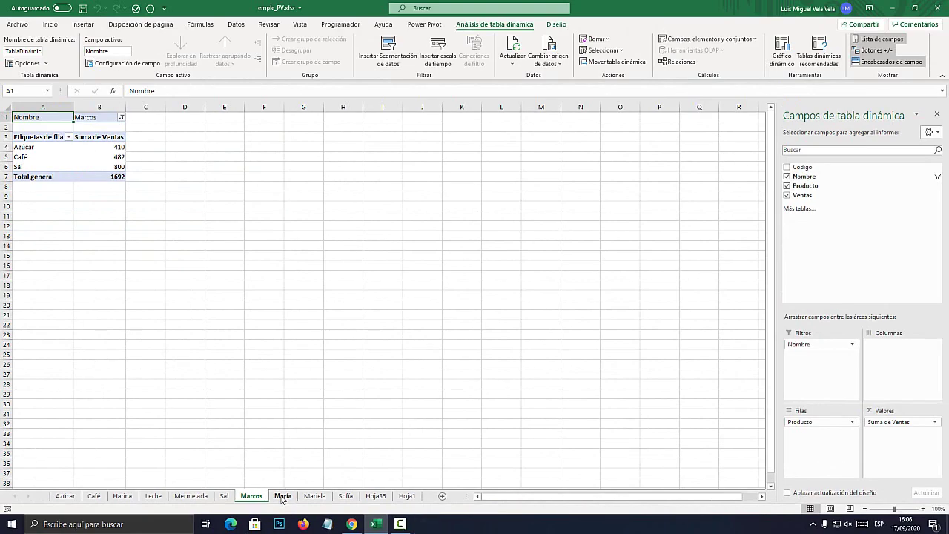
Review each salesperson's sheet (totals 600 and 700 among them) and the product sheets, then return to Hoja35.
click(282, 496)
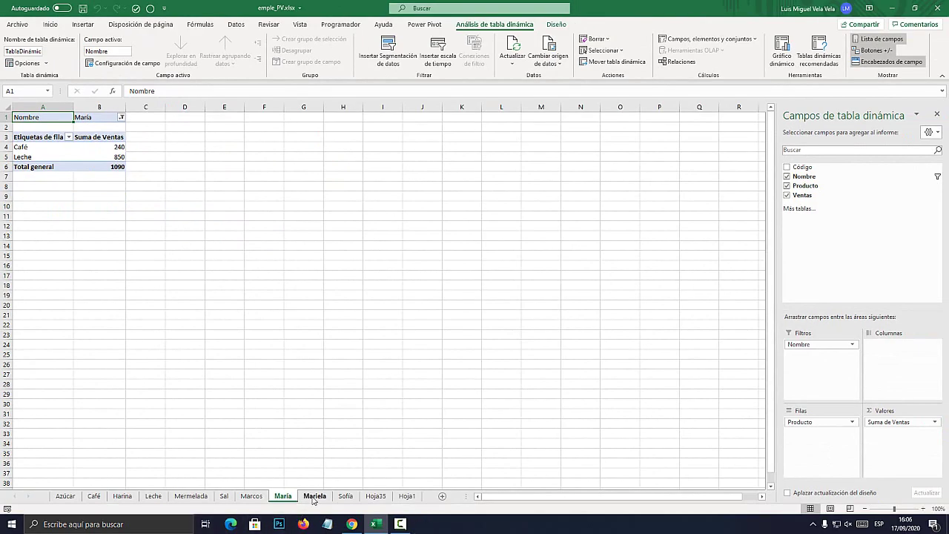
click(314, 495)
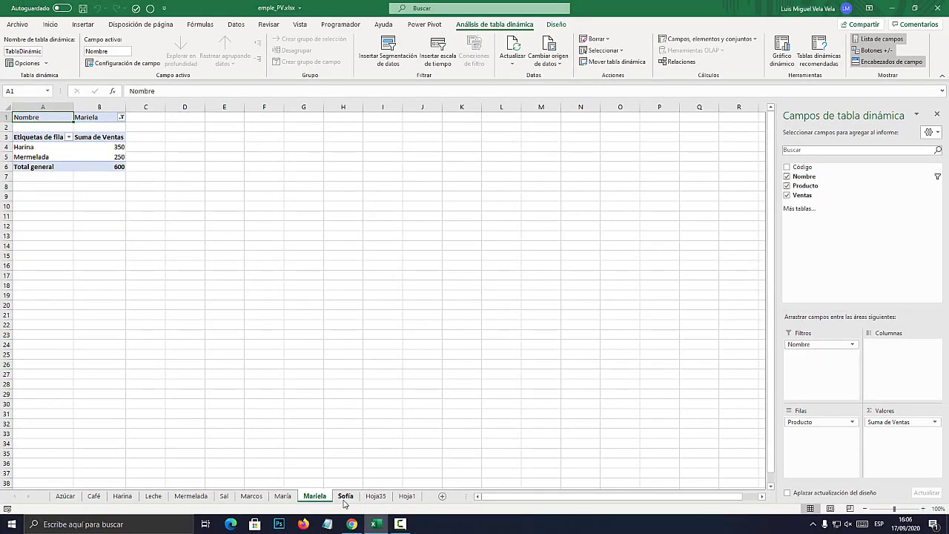
click(345, 495)
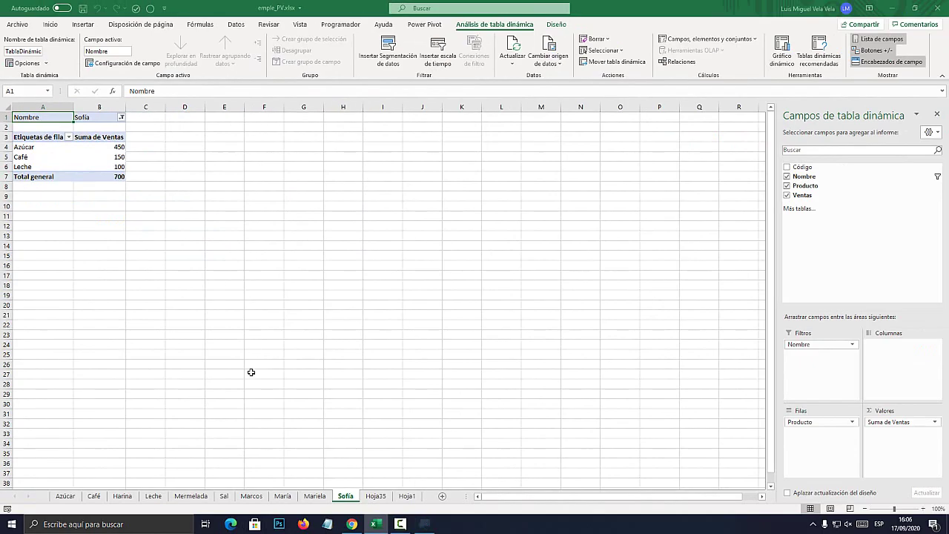
click(320, 497)
click(283, 497)
click(256, 501)
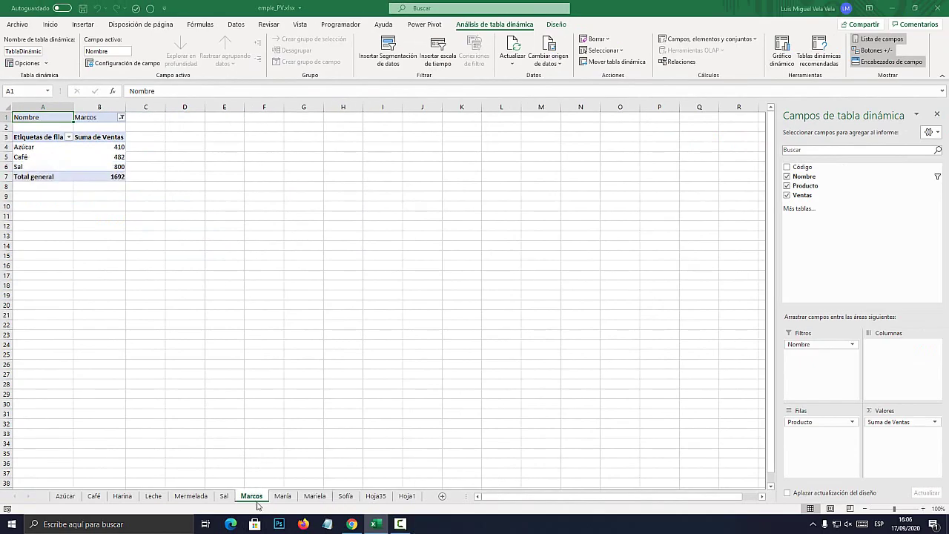
click(192, 496)
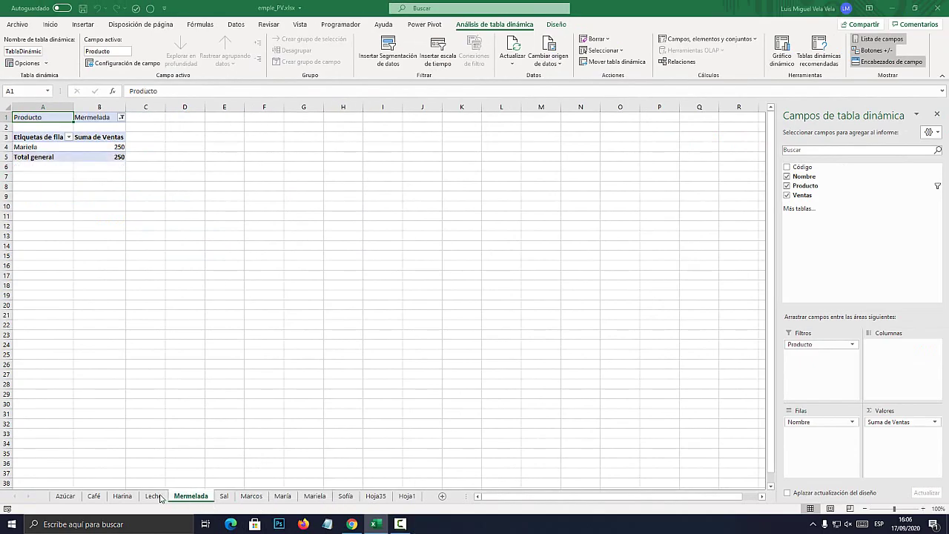
click(153, 497)
click(224, 497)
click(375, 496)
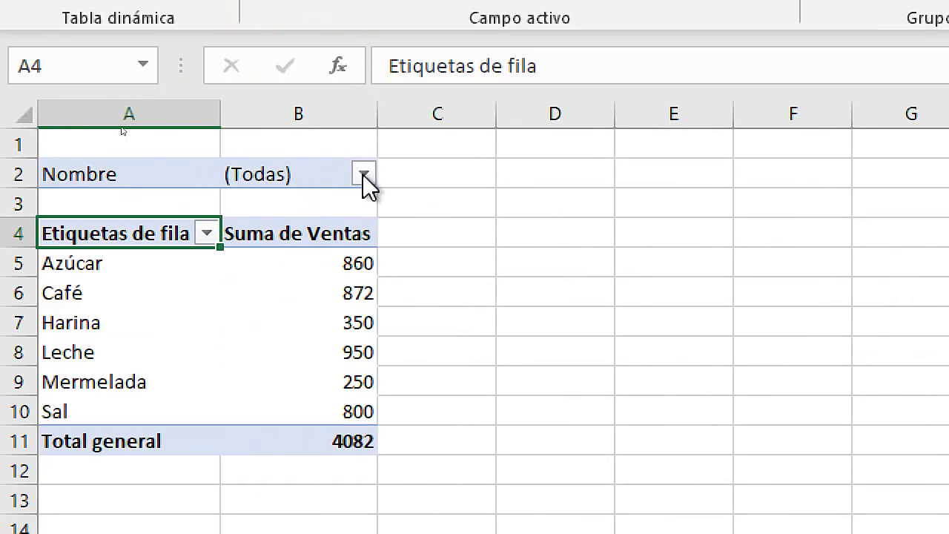
Filter the pivot's Nombre to the first salesperson and select the Azúcar, Café and Sal rows.
click(121, 127)
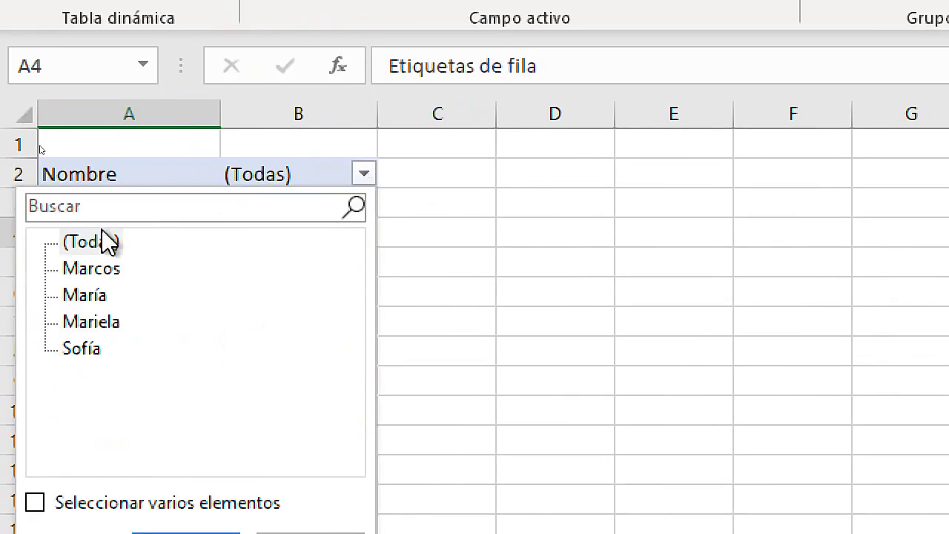
click(112, 268)
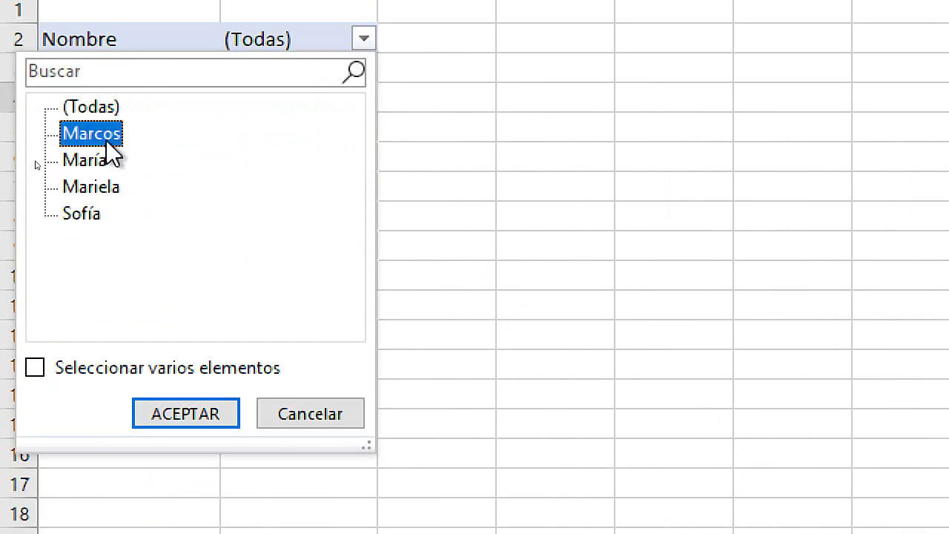
key(Return)
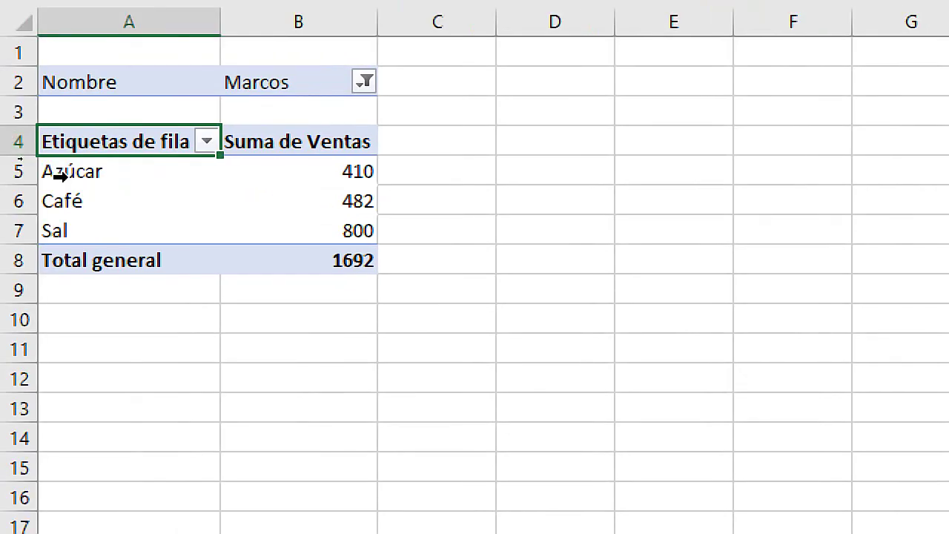
click(21, 157)
click(21, 167)
click(59, 222)
click(80, 185)
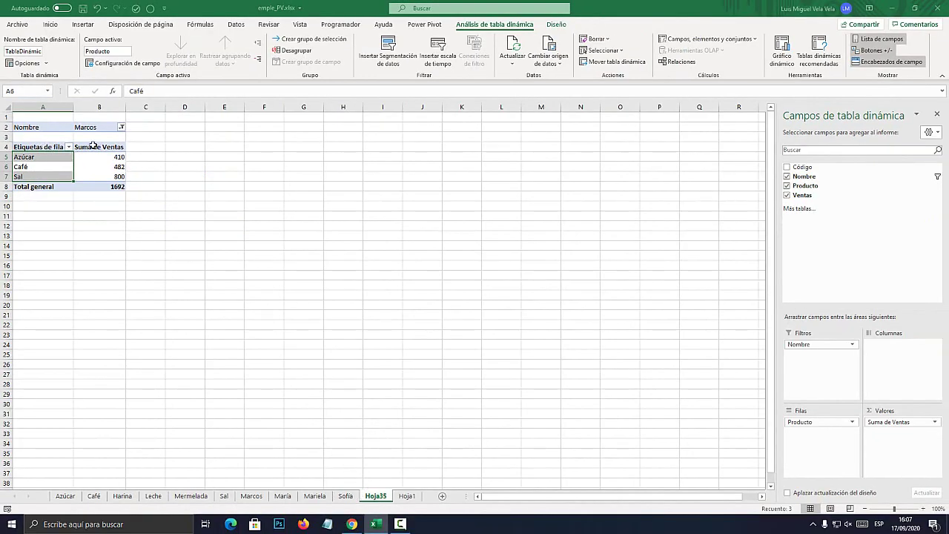
click(46, 63)
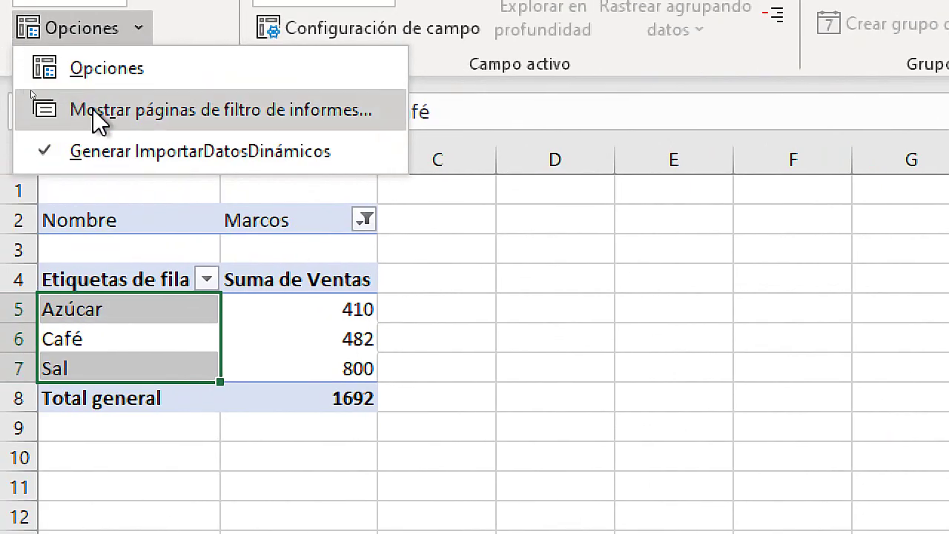
Close the Opciones list and browse the salesperson sheets back to the first one.
click(101, 119)
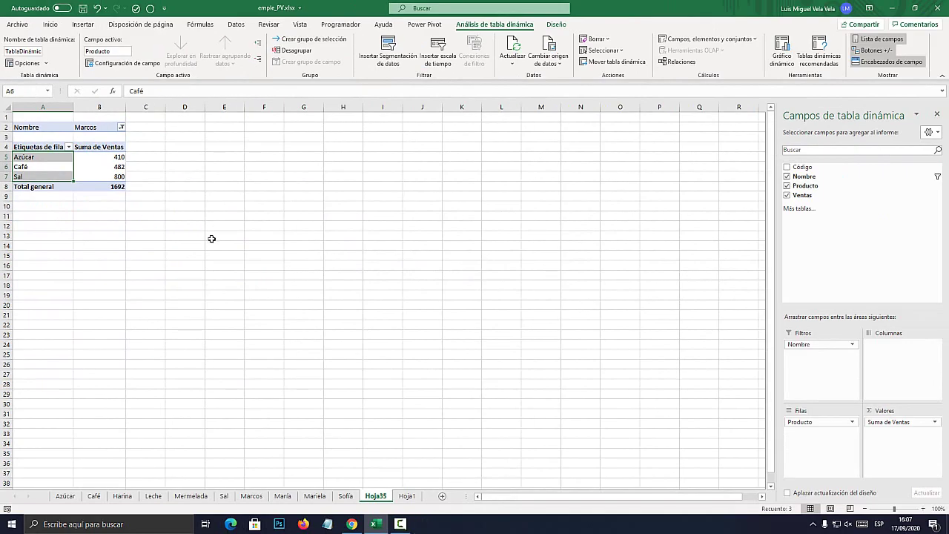
click(346, 497)
click(315, 496)
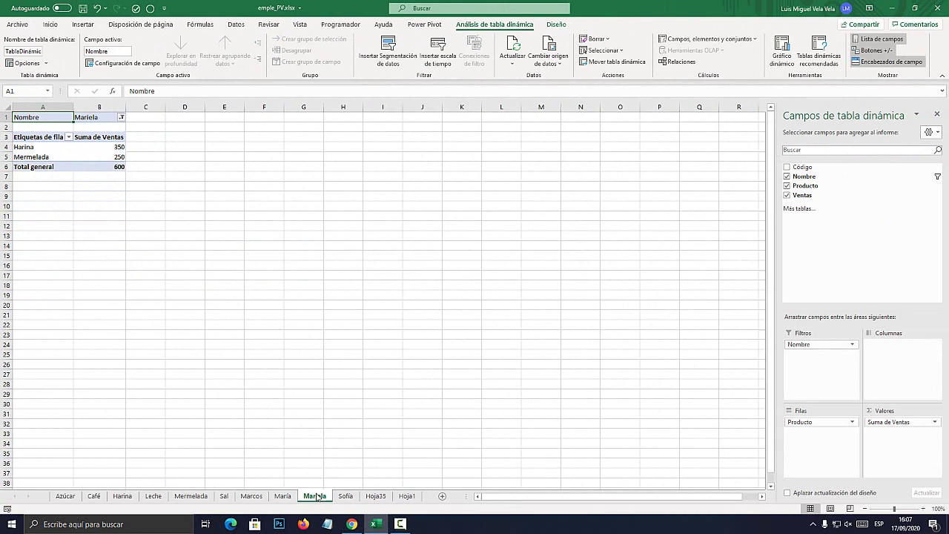
click(275, 497)
click(258, 496)
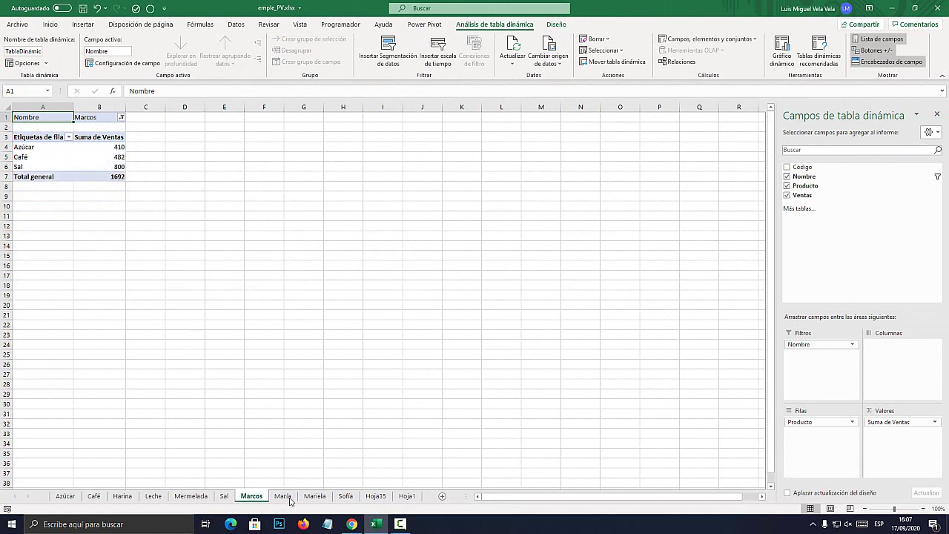
Return to the last salesperson's sheet (Azúcar 450, Café 150, Leche 100, total 700) and end the recording.
click(284, 496)
click(315, 496)
click(345, 497)
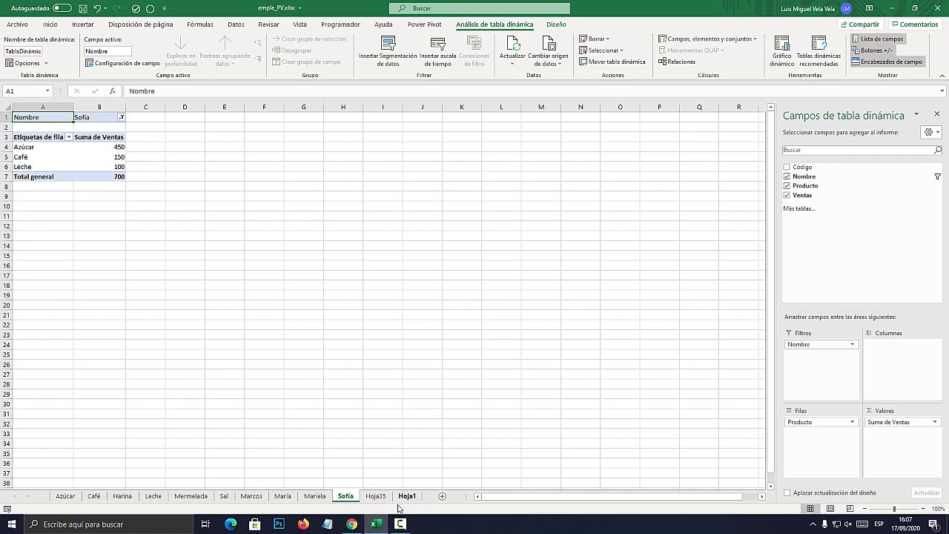
click(400, 523)
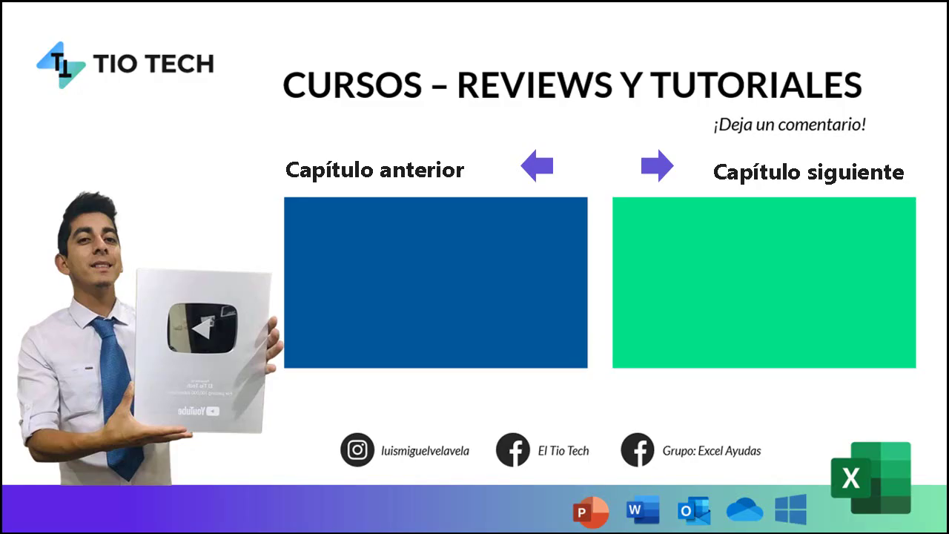